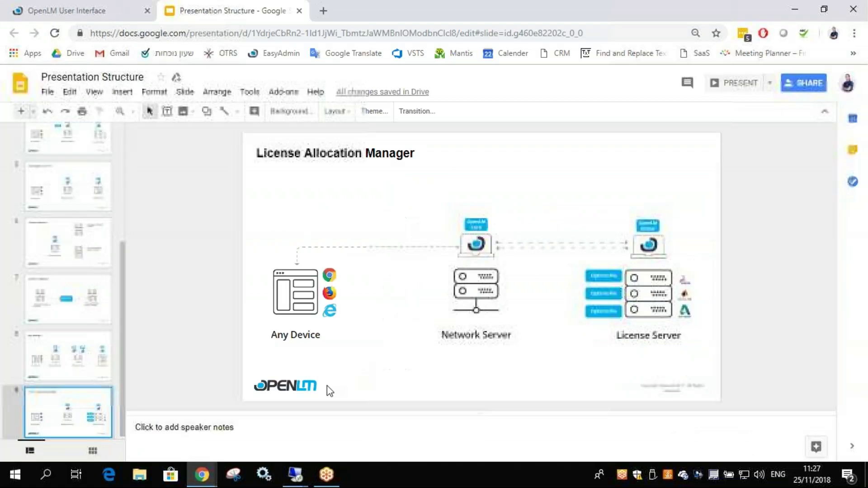
Bring up the remote Broker Configuration Tool and select the port 600 adskflex vendor
mouse_move(302, 478)
left_click(319, 422)
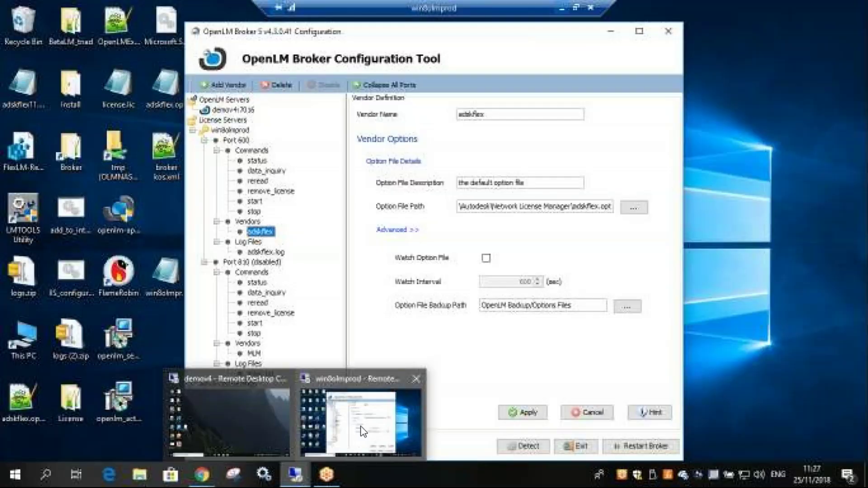
left_click_drag(435, 38, 428, 28)
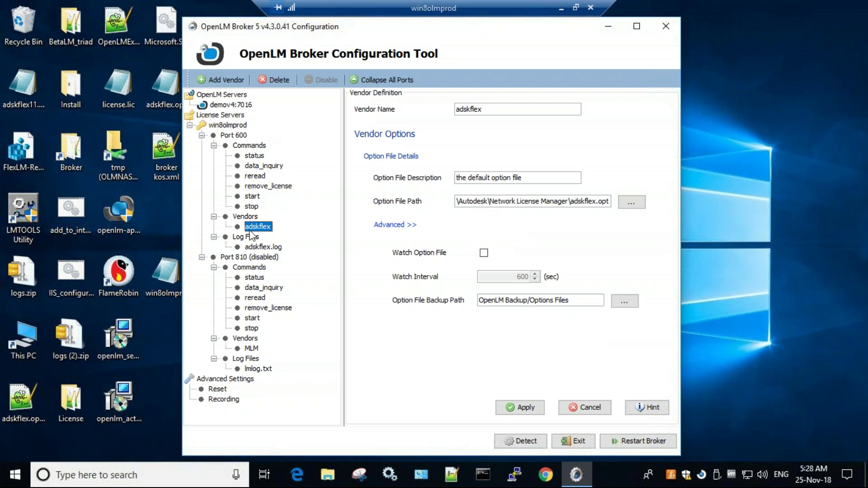
left_click(231, 135)
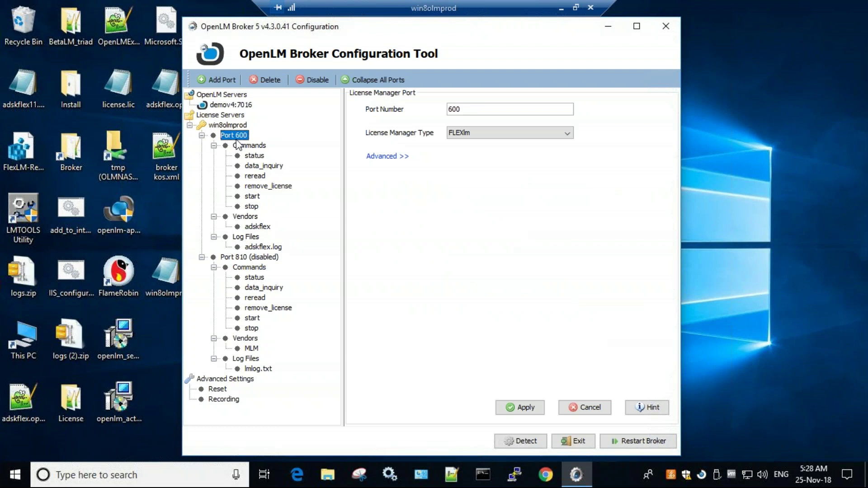
left_click(248, 228)
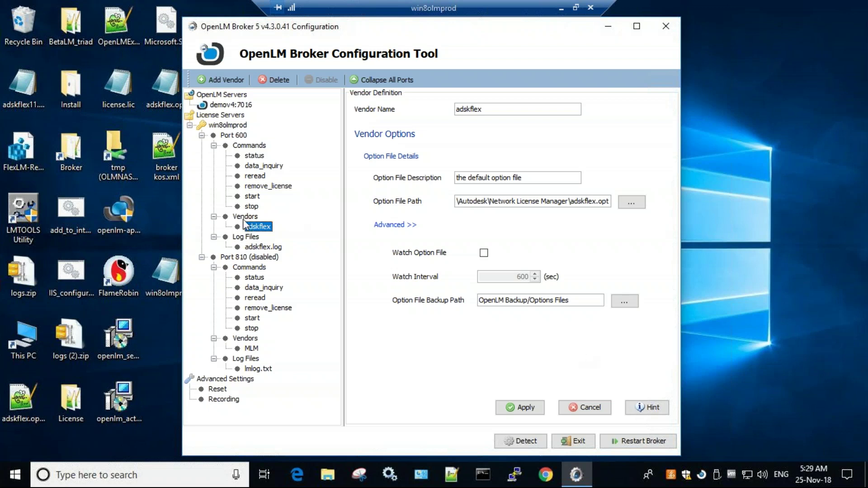
left_click(239, 218)
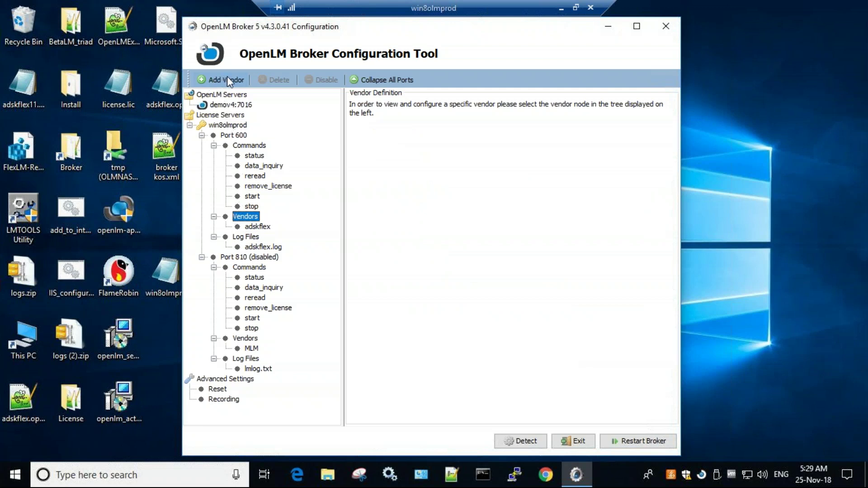
left_click(254, 227)
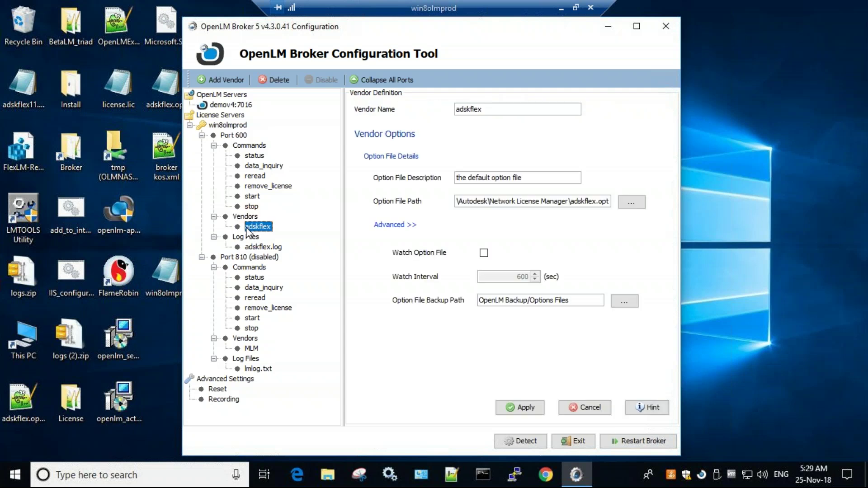
Turn on Watch Option File for adskflex with a 600-second interval and save
double_click(497, 110)
left_click(469, 200)
left_click_drag(457, 201, 631, 200)
left_click(608, 201)
left_click(484, 253)
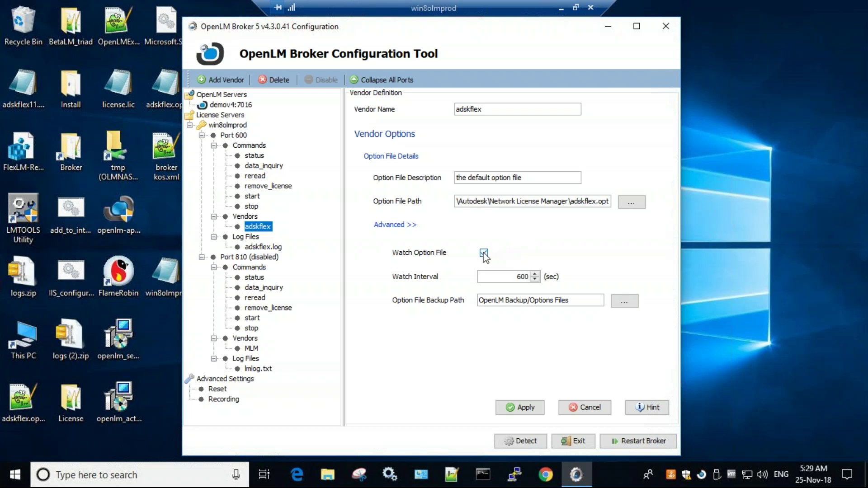
double_click(522, 276)
left_click(518, 276)
left_click_drag(482, 109, 448, 109)
left_click(527, 411)
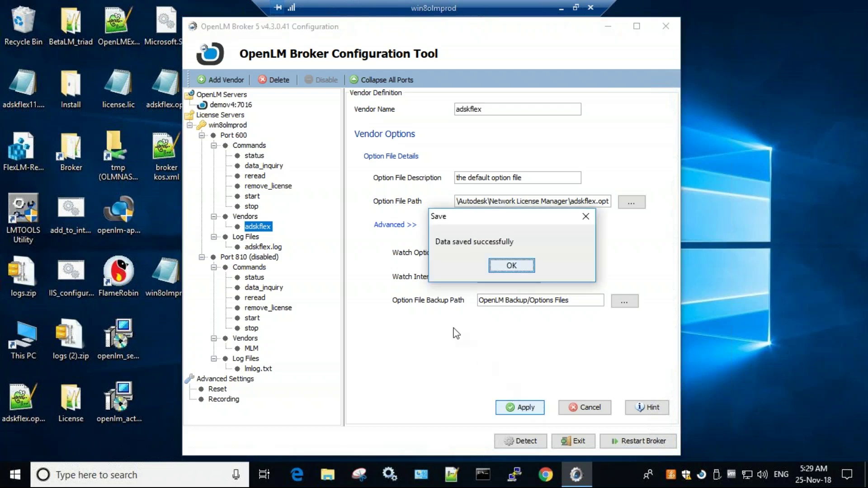
left_click(516, 266)
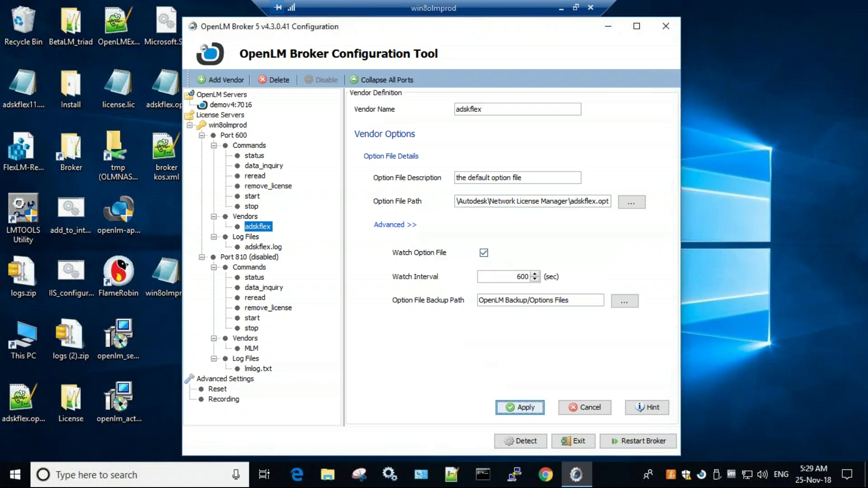
Test-run the data_inquiry command and confirm lmstat reports adskflex UP v11.13.1
left_click(262, 167)
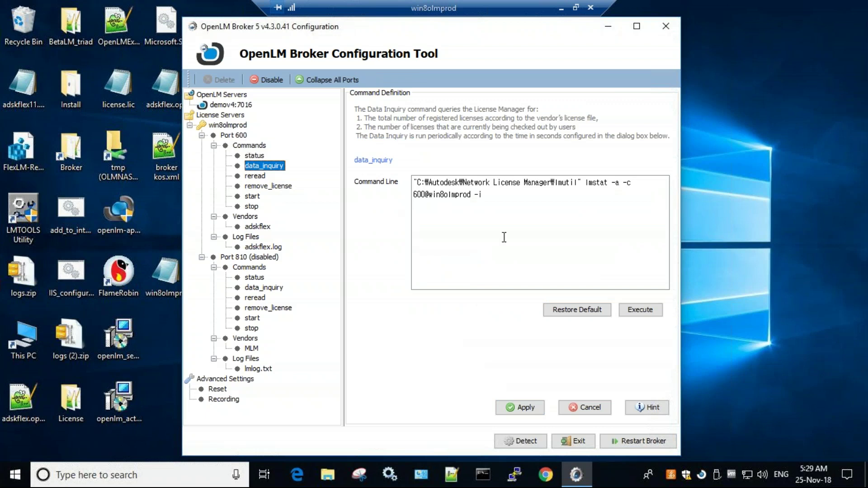
left_click(635, 312)
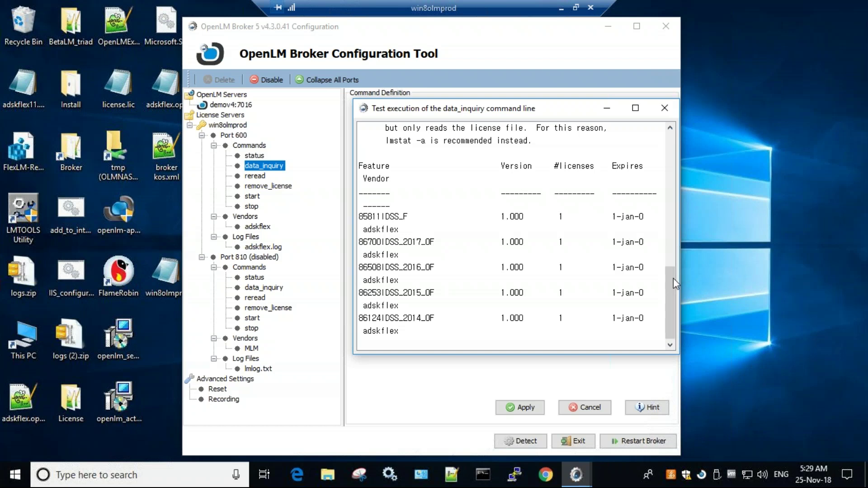
left_click_drag(673, 278, 666, 139)
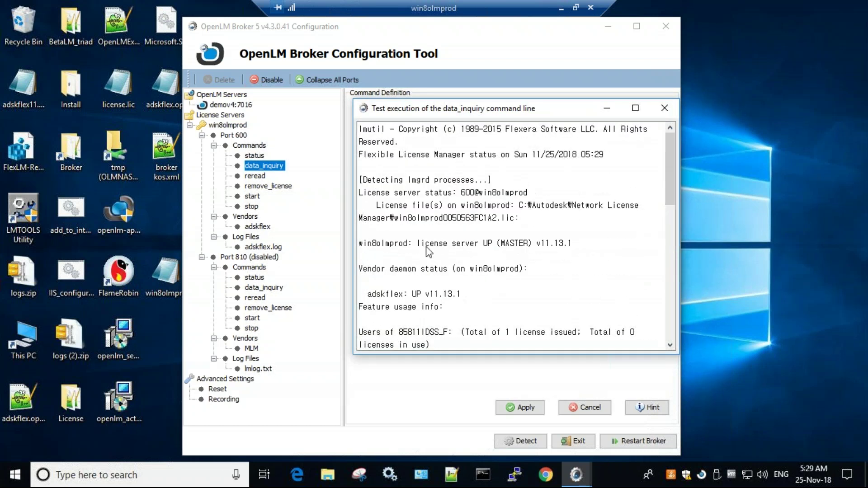
double_click(390, 295)
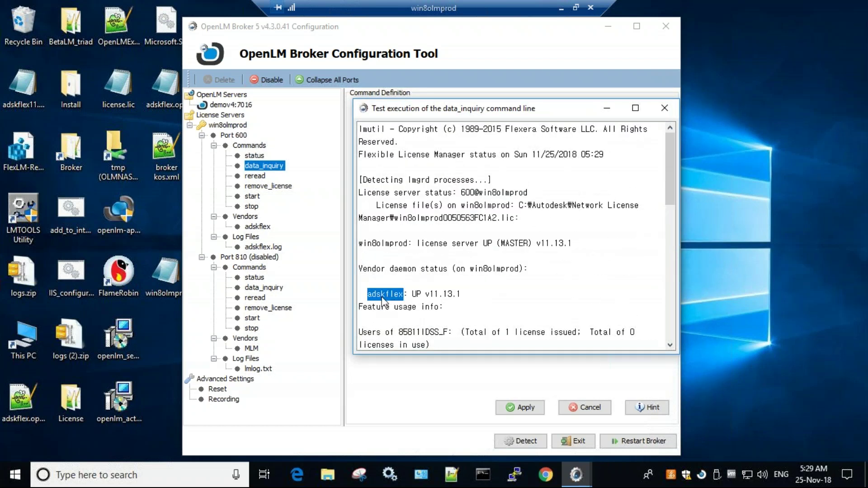
left_click(384, 301)
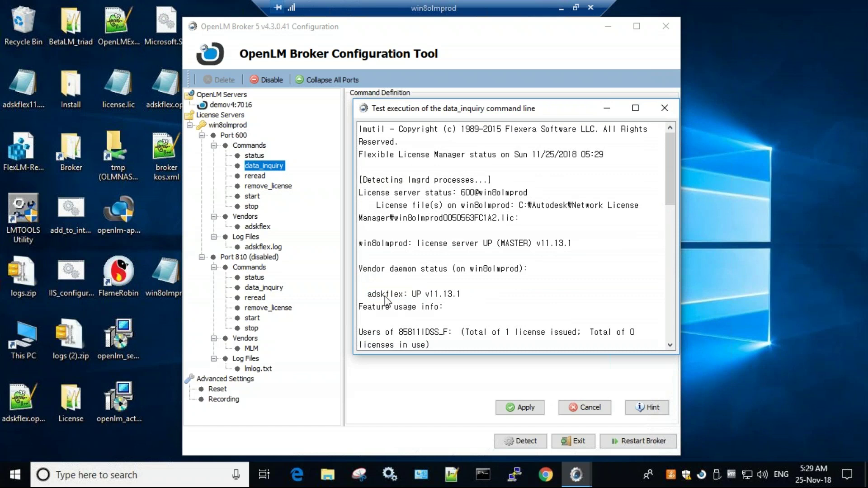
double_click(385, 298)
Close the test output and return to the adskflex vendor definition
left_click(664, 108)
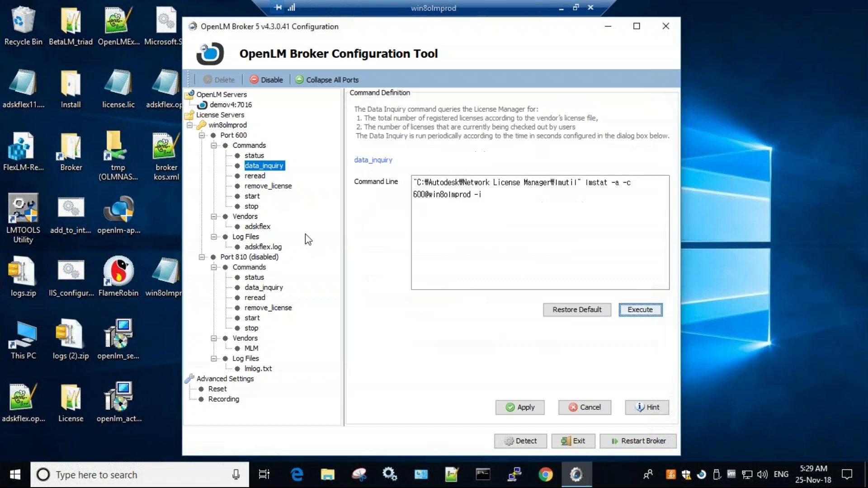
left_click(257, 226)
double_click(487, 110)
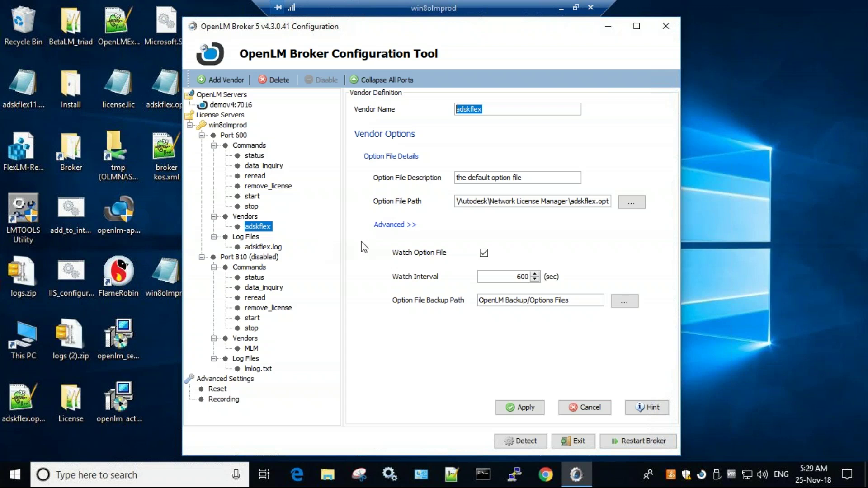
Apply the adskflex settings, restart the broker service, and minimize the remote session
left_click_drag(457, 202, 631, 203)
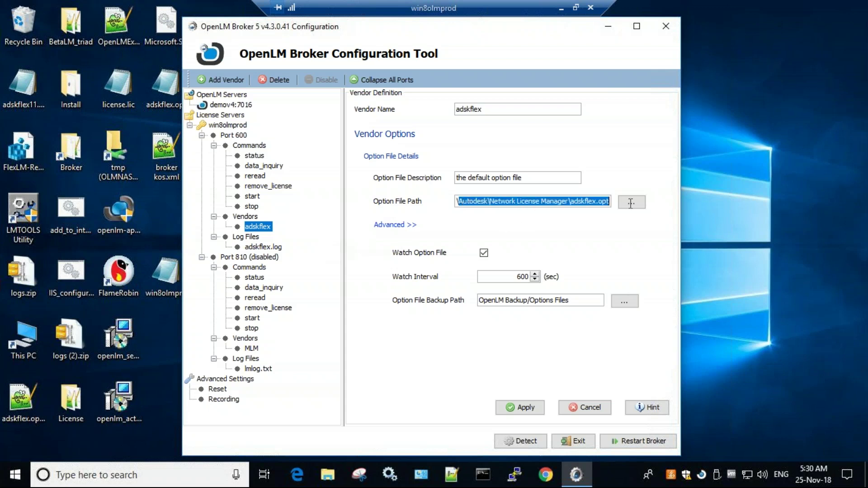
left_click(593, 202)
left_click(520, 408)
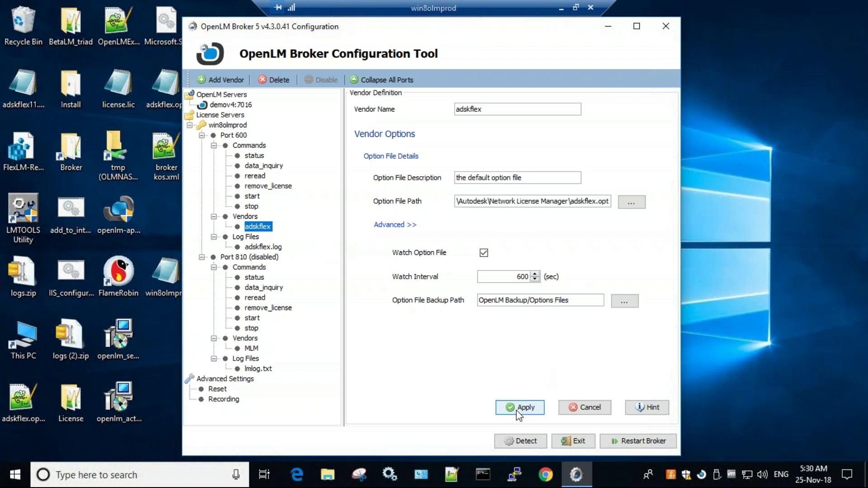
left_click(627, 441)
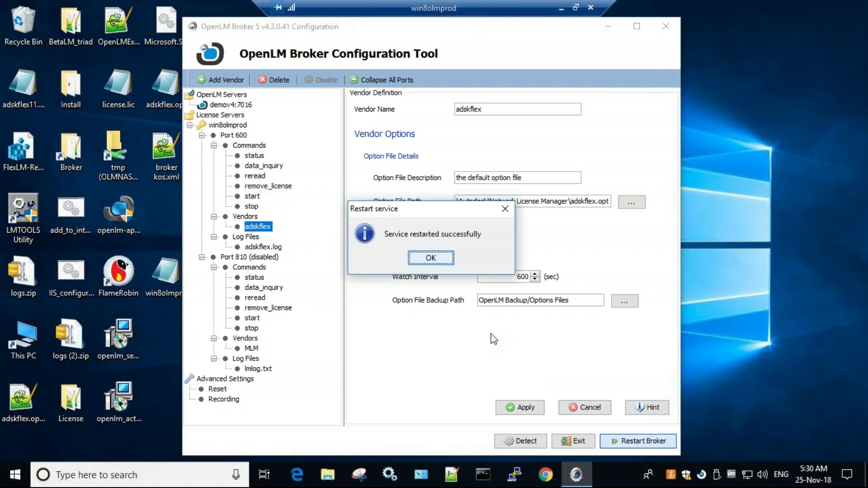
left_click(441, 260)
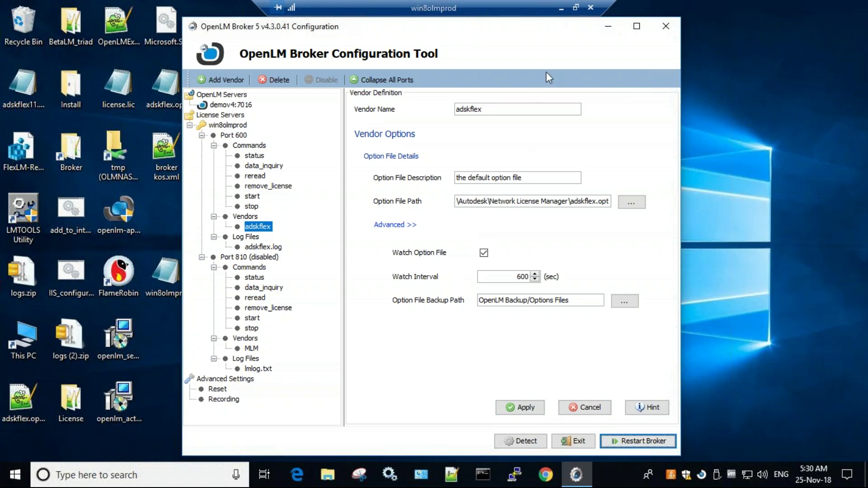
left_click(561, 8)
List the files on the In-house Autodesk - dev license server, moving the dialog to reveal host details
left_click(80, 7)
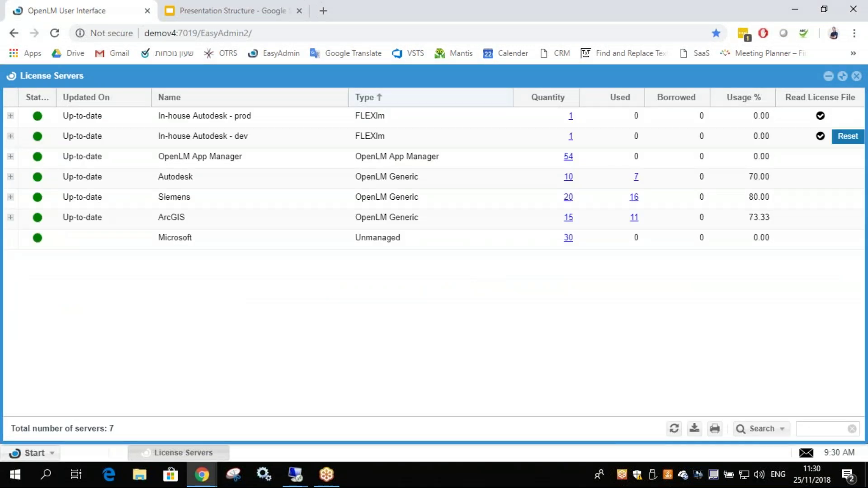
left_click(10, 136)
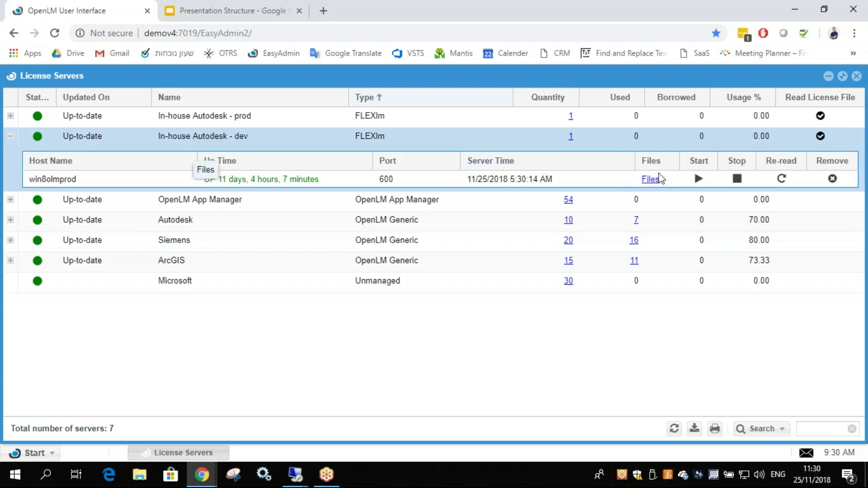
left_click(651, 180)
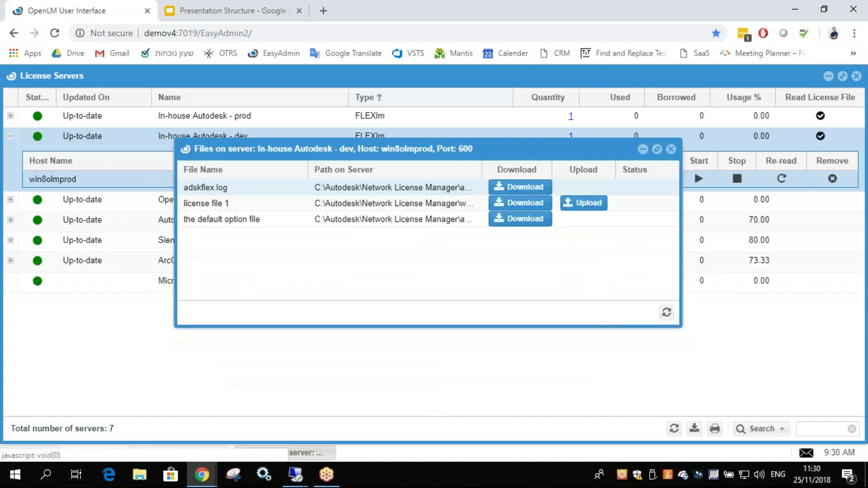
left_click_drag(603, 145, 612, 198)
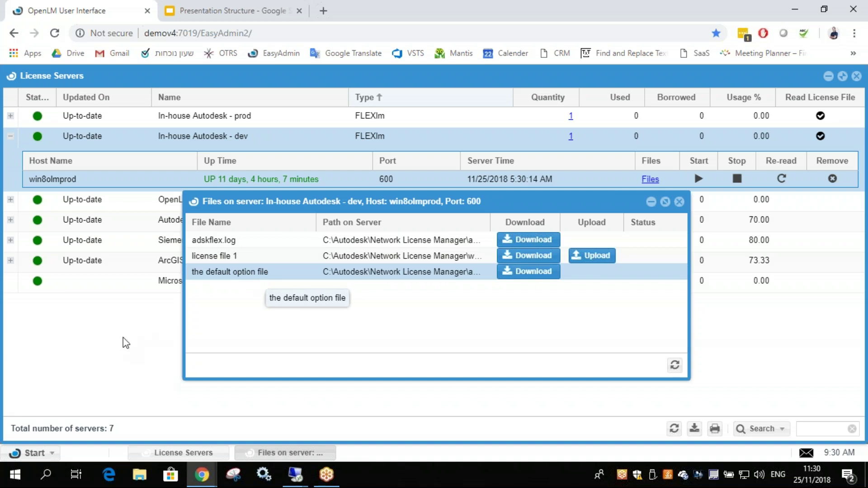
Open Options Files Management from the Start menu's Options Files tools
left_click(22, 454)
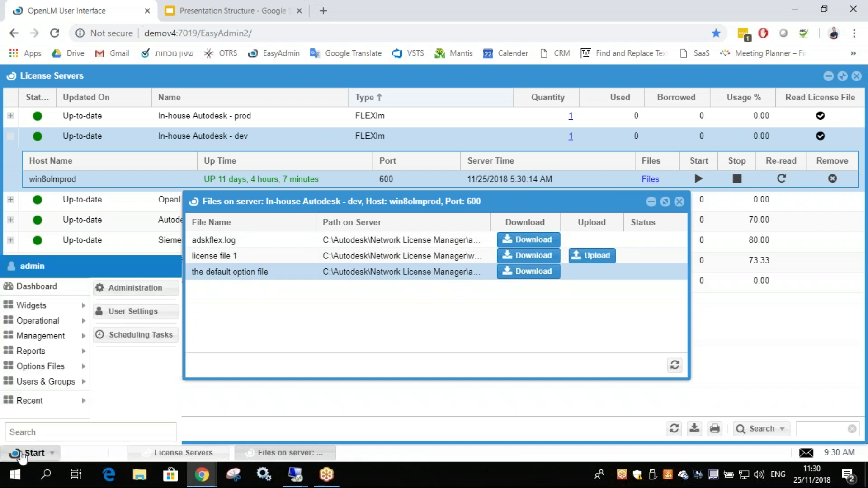
mouse_move(41, 373)
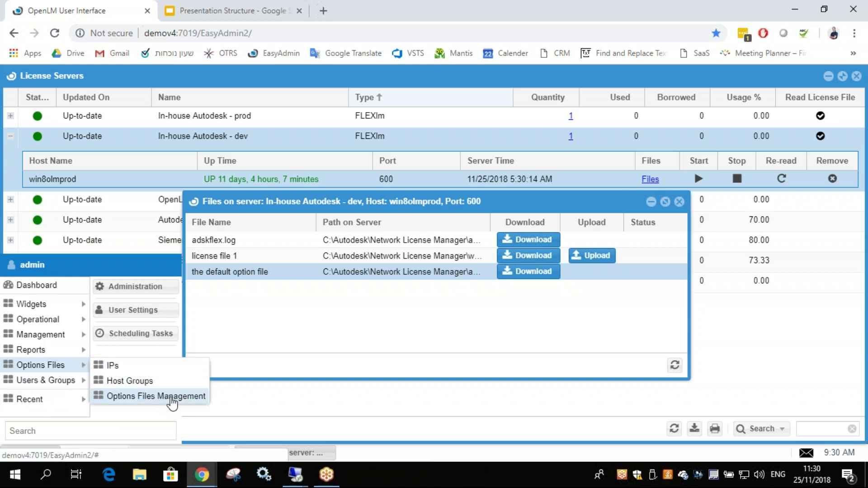
right_click(186, 402)
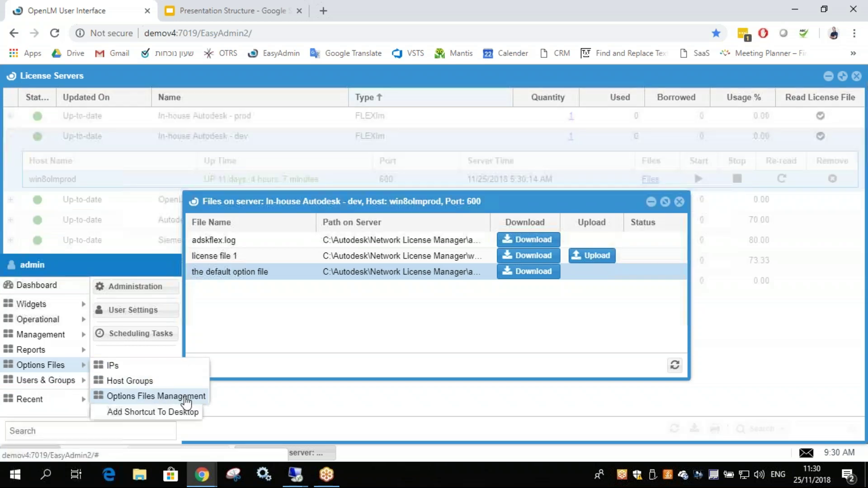
left_click(154, 378)
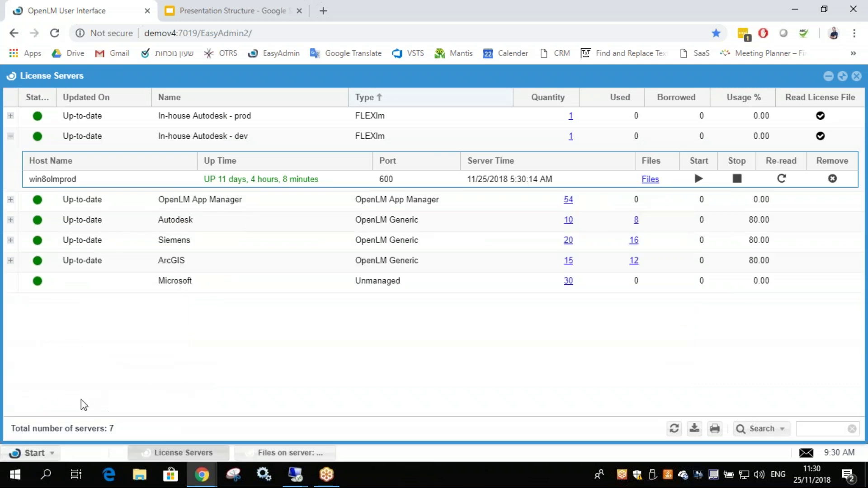
left_click(27, 453)
mouse_move(52, 367)
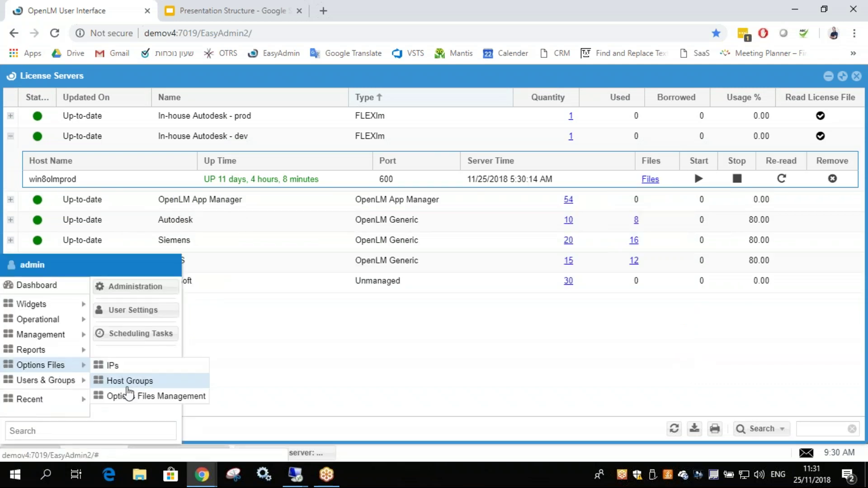
left_click(207, 398)
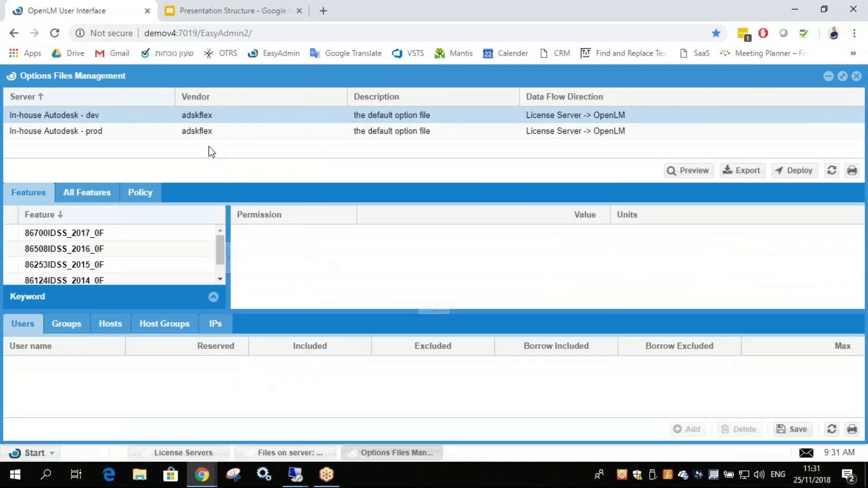
Compare the dev and prod option files, then preview the dev file's text
left_click(207, 131)
left_click(204, 117)
left_click(158, 130)
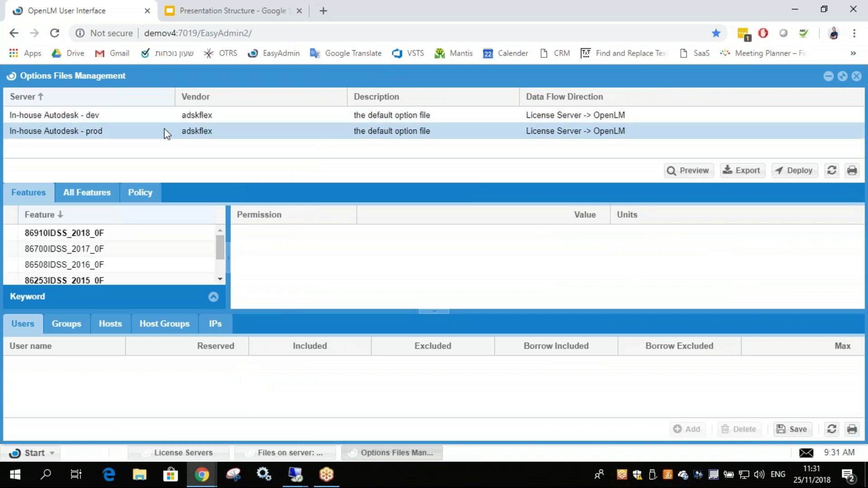
left_click(374, 121)
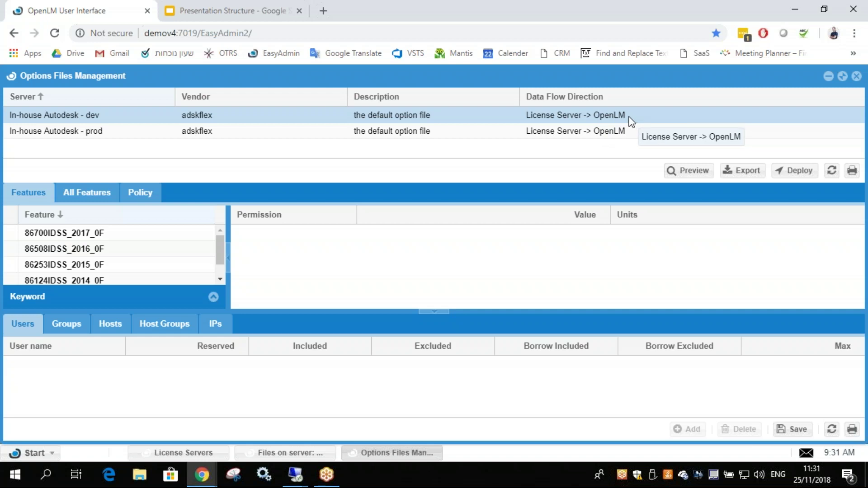
left_click(682, 181)
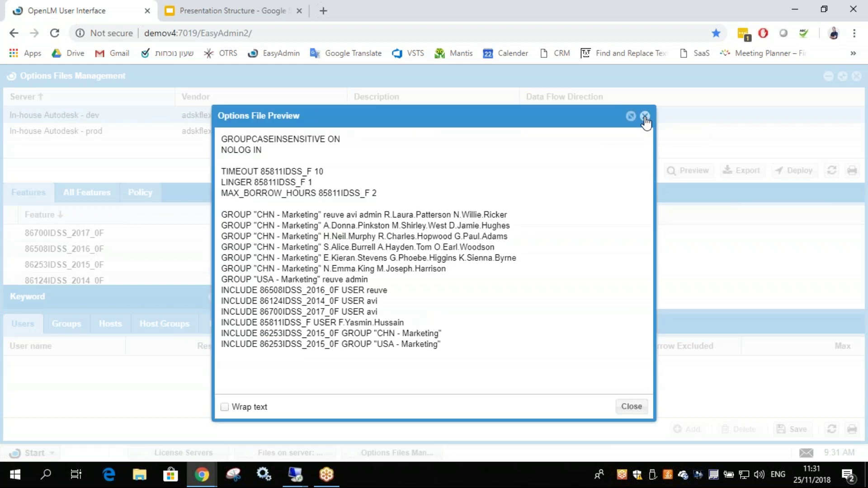
left_click(644, 117)
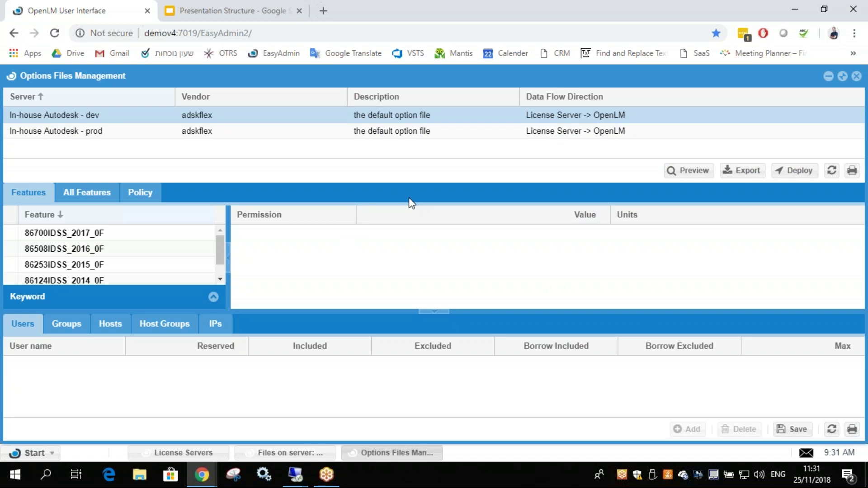
Open the Administration options files list and widen the Server column
left_click(29, 453)
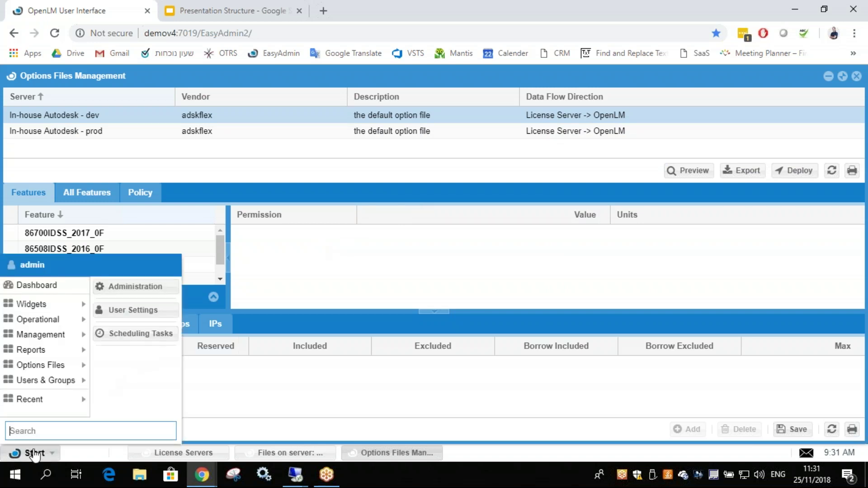
left_click(169, 287)
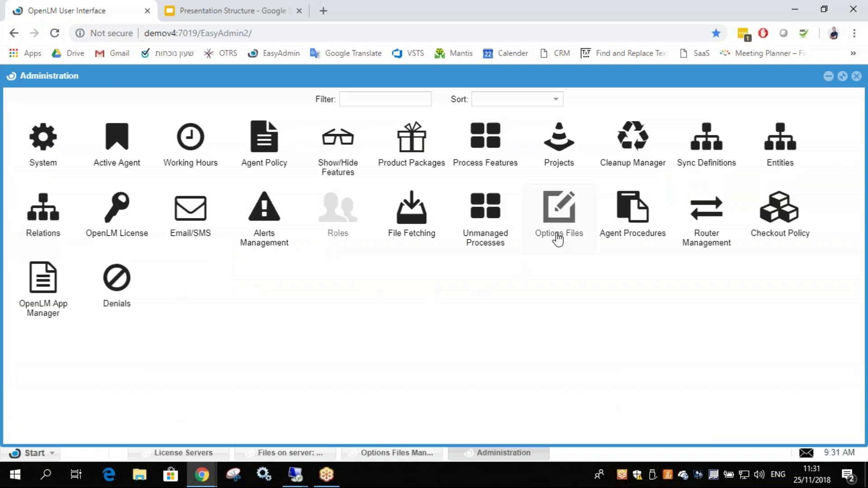
left_click(559, 238)
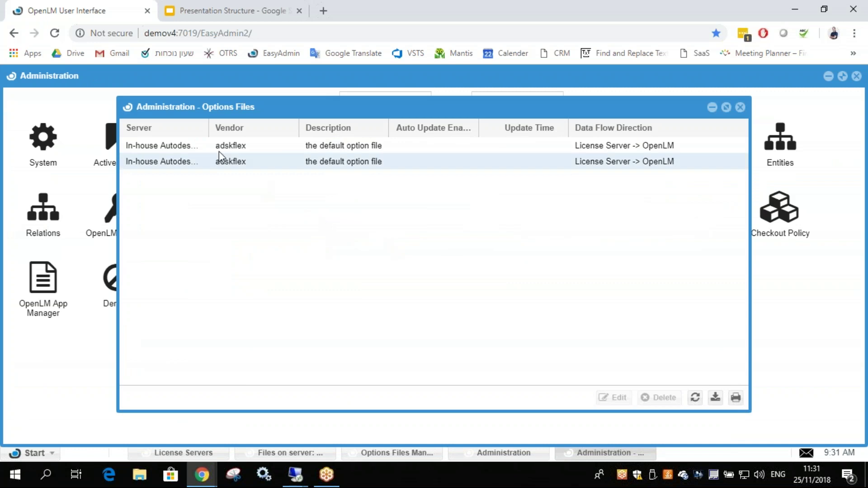
left_click_drag(208, 128, 312, 128)
Set the dev options file so OpenLM updates it on the license server, and save
left_click(245, 149)
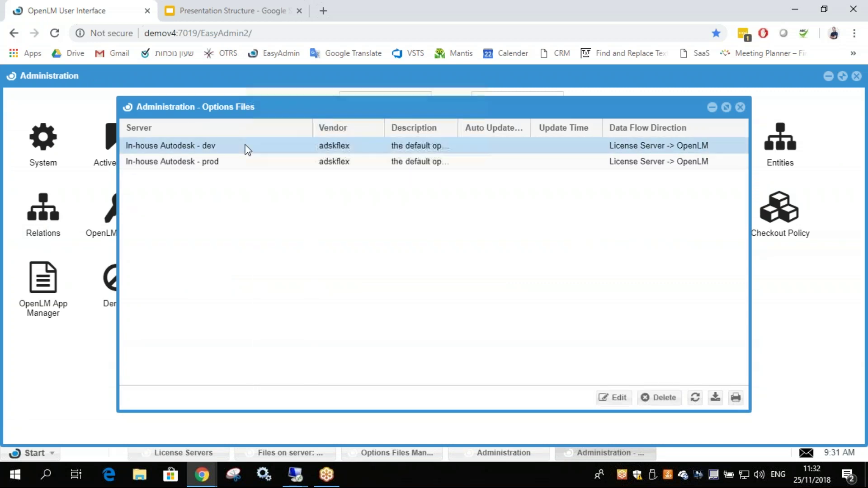
double_click(289, 147)
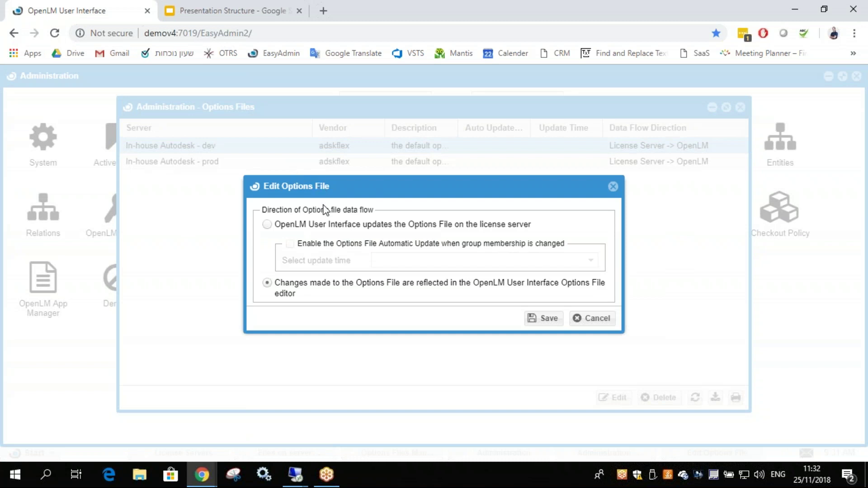
left_click(268, 226)
left_click(541, 319)
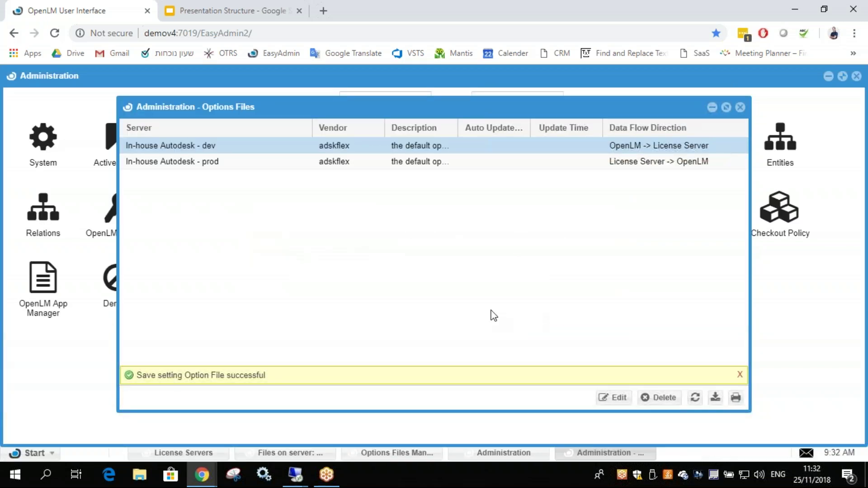
left_click(44, 454)
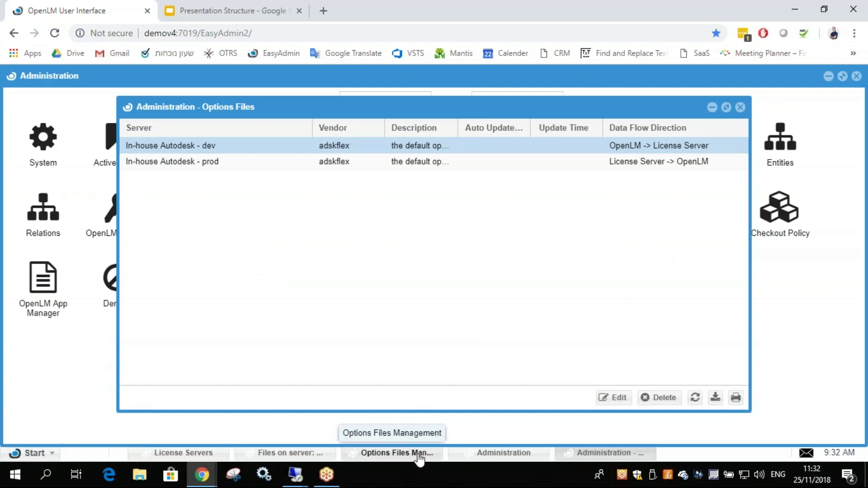
Return to Options Files Management and refresh to show the dev file's OpenLM -> License Server flow
left_click(34, 454)
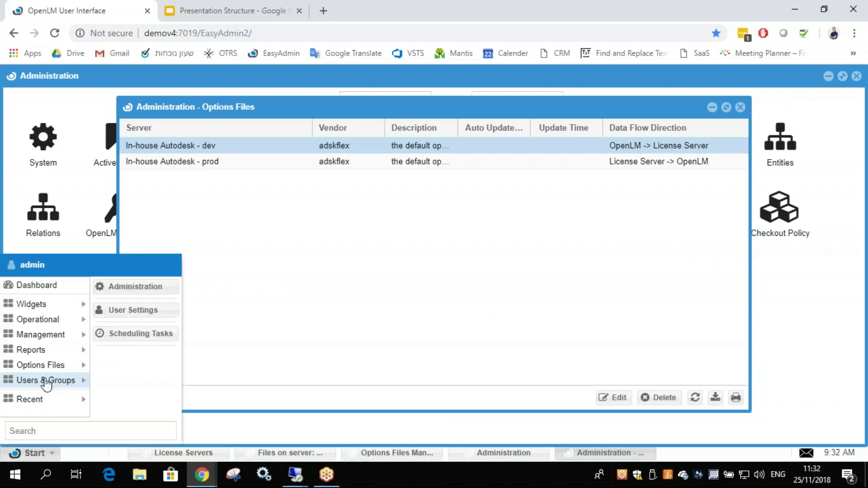
mouse_move(45, 371)
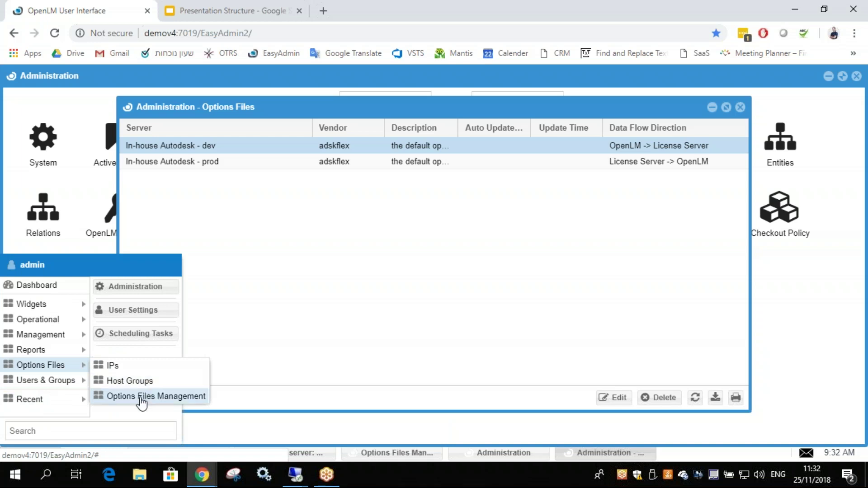
left_click(166, 398)
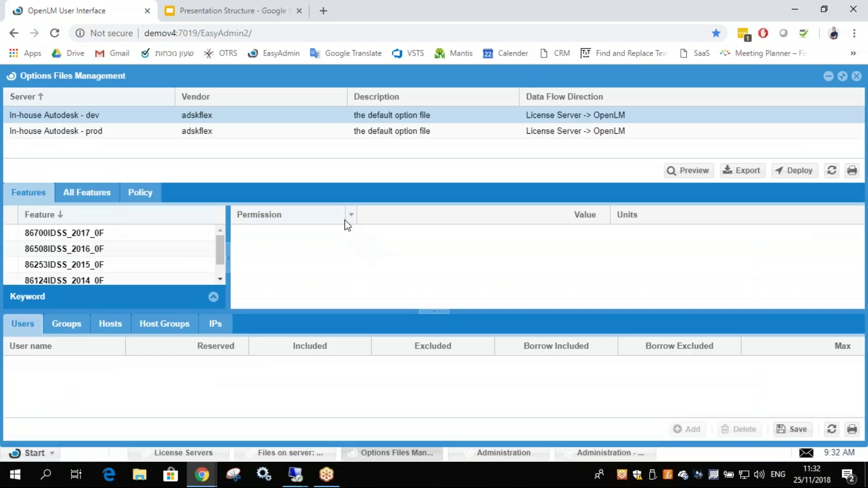
left_click(831, 170)
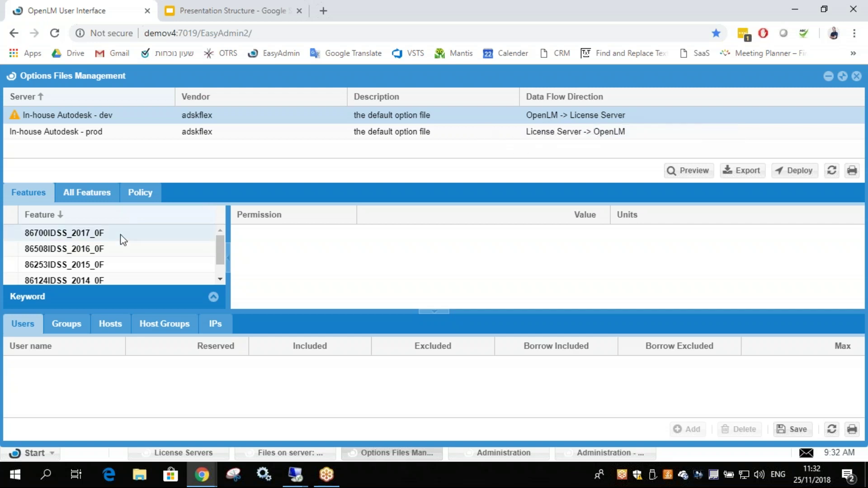
Open feature 86700IDSS_2017_0F and review its Users, Groups, Hosts, Host Groups and IP tabs
left_click(94, 234)
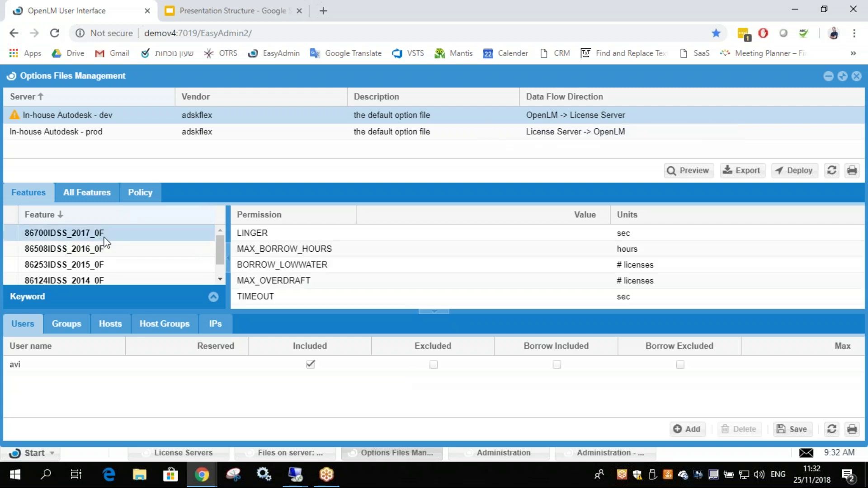
scroll(105, 246, "down", 1)
scroll(104, 253, "up", 1)
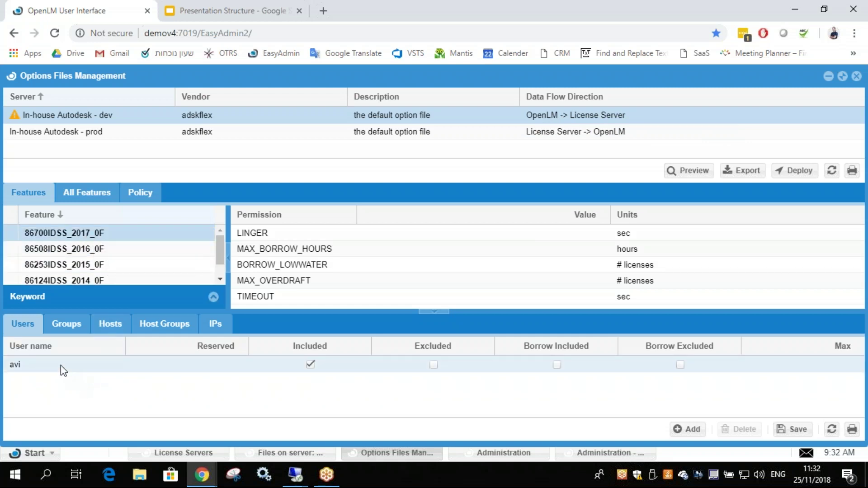
left_click(57, 327)
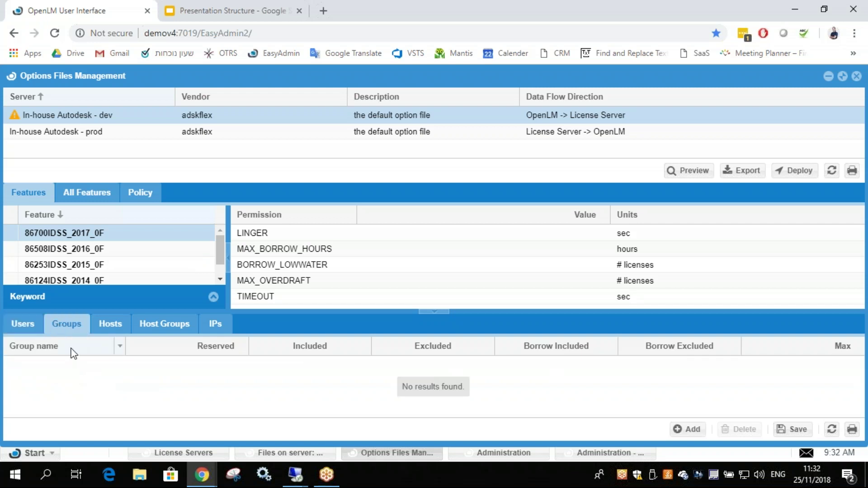
left_click(35, 329)
left_click(68, 330)
left_click(111, 330)
left_click(165, 328)
left_click(217, 329)
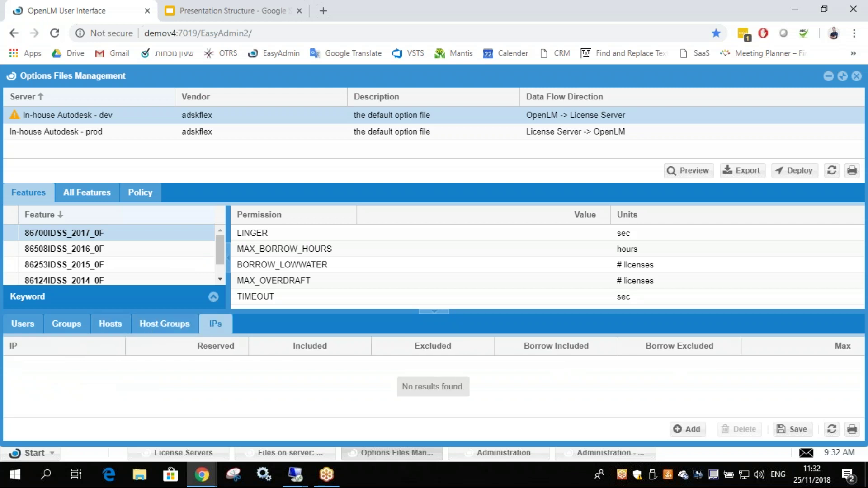
left_click(78, 330)
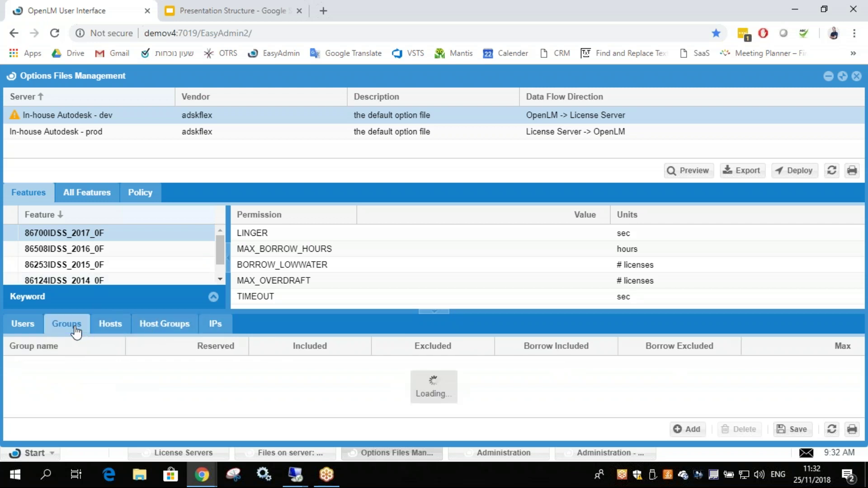
Add the UK - Marketing group to the feature as Included and save
left_click(692, 432)
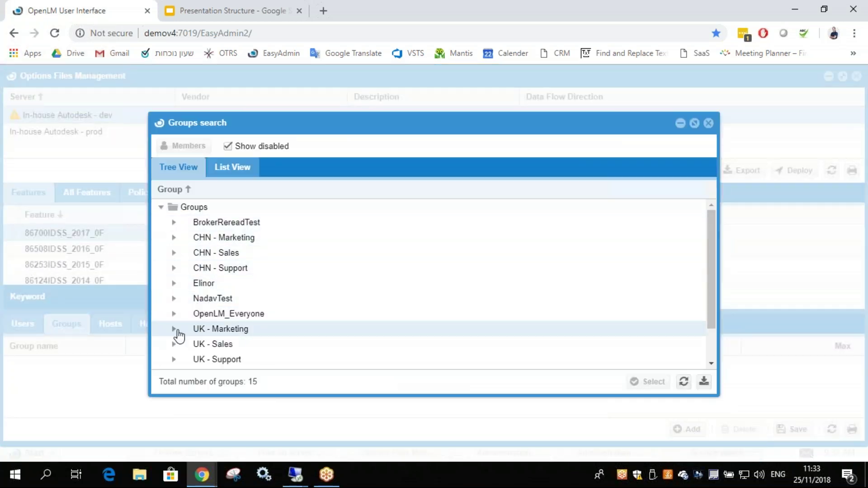
left_click(215, 330)
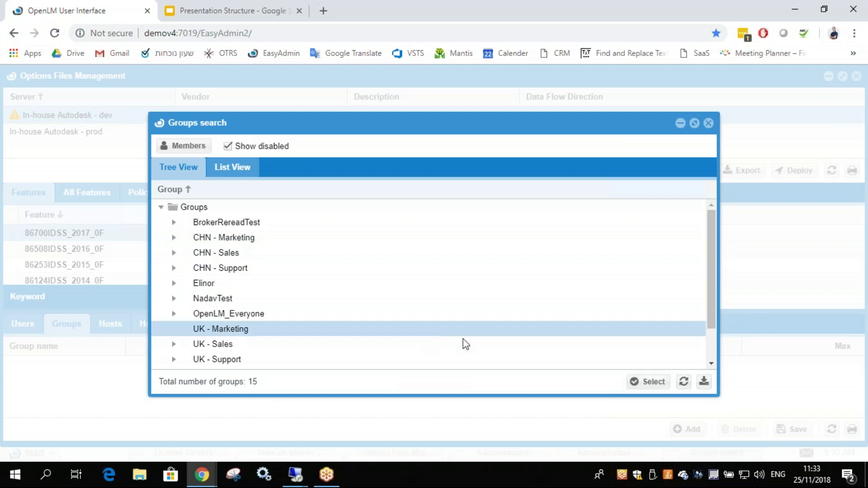
left_click(650, 381)
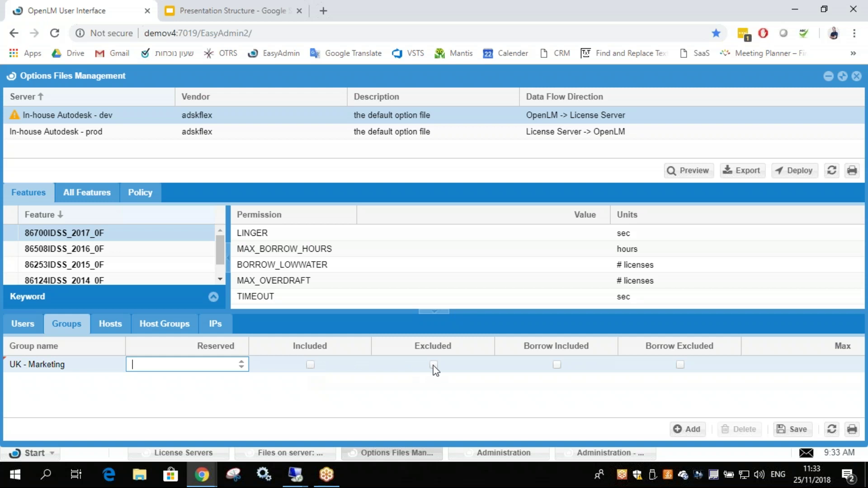
left_click(311, 366)
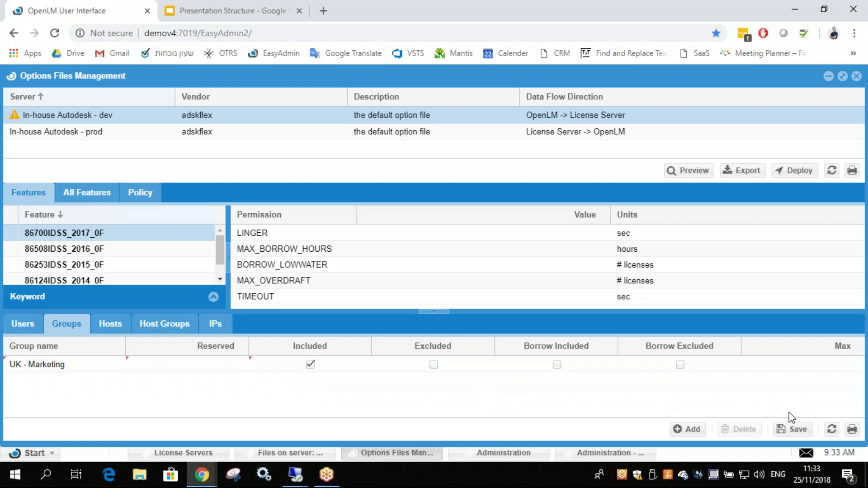
left_click(788, 430)
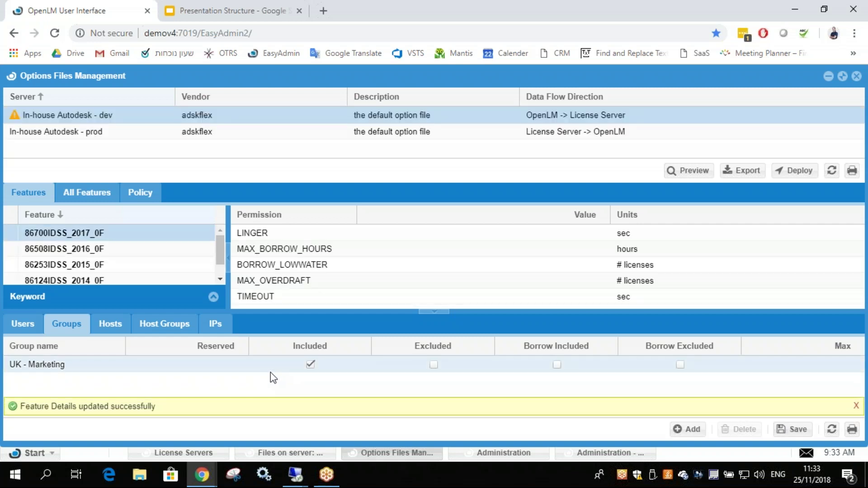
Preview the options file and mark the final INCLUDE 86700IDSS_2017_0F GROUP "UK - Marketing" line
left_click(687, 175)
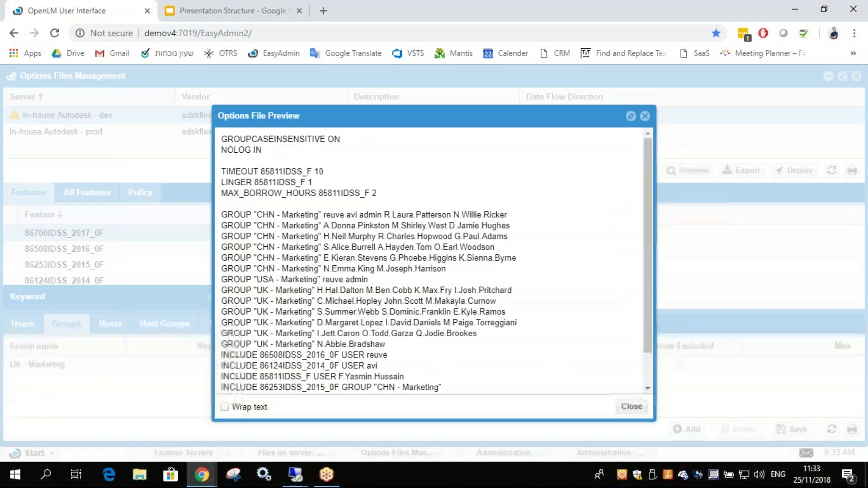
scroll(405, 273, "down", 2)
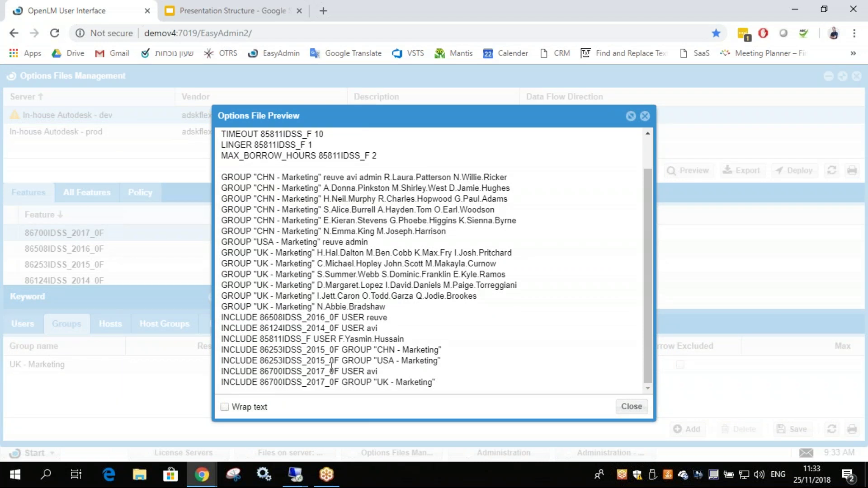
left_click_drag(445, 383, 234, 382)
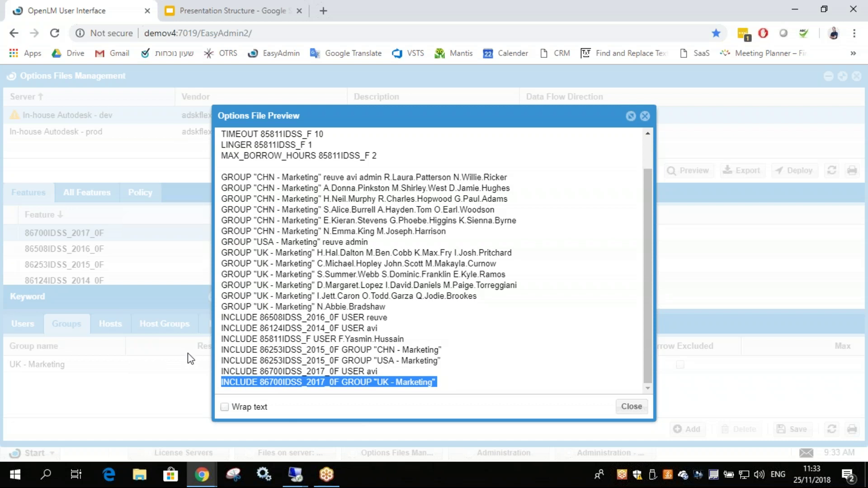
Close the preview, check the All Features and Policy tabs, then view prod and return to dev
left_click(631, 407)
left_click(96, 199)
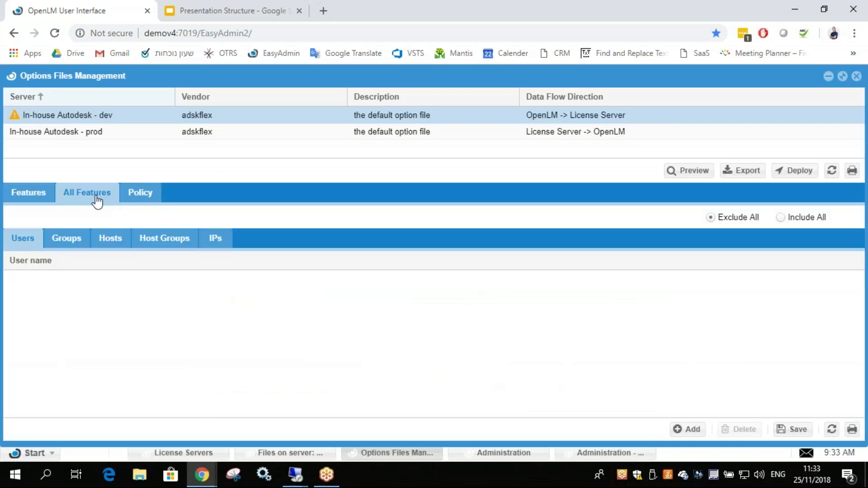
left_click(136, 200)
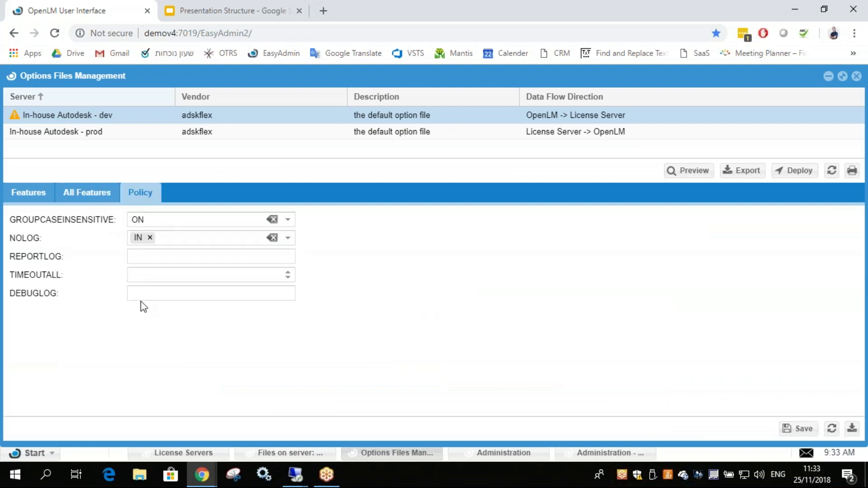
left_click(39, 197)
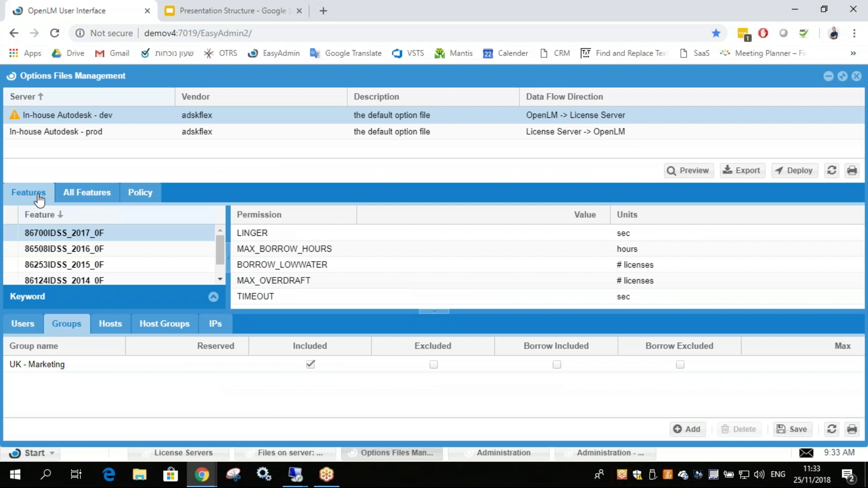
scroll(92, 256, "down", 1)
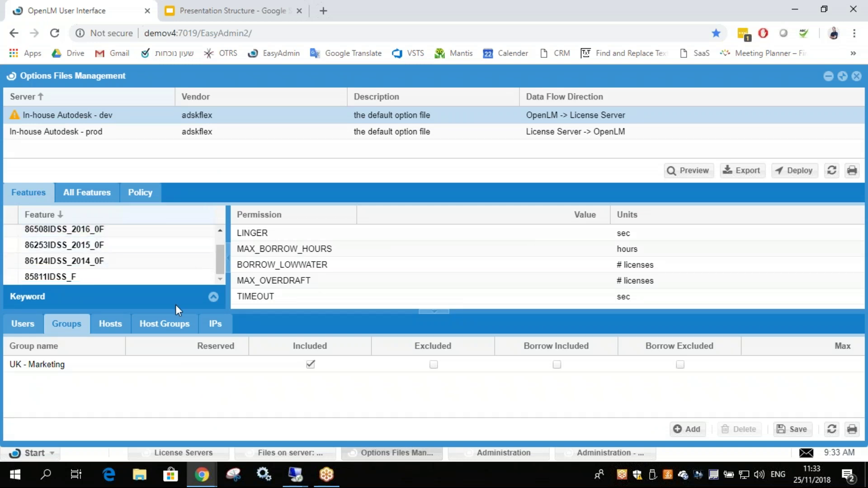
left_click(422, 134)
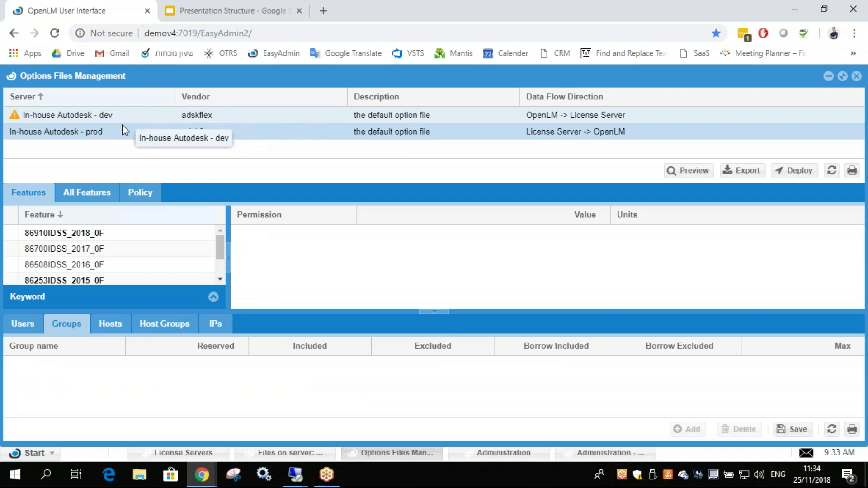
left_click(420, 115)
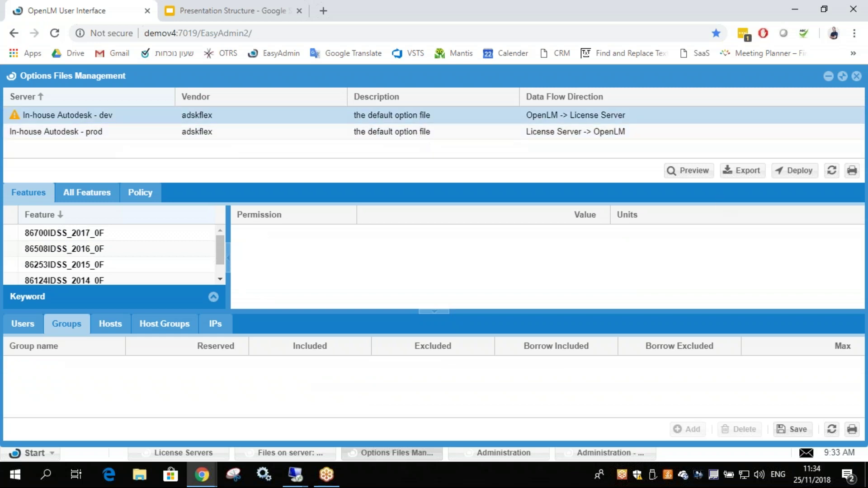